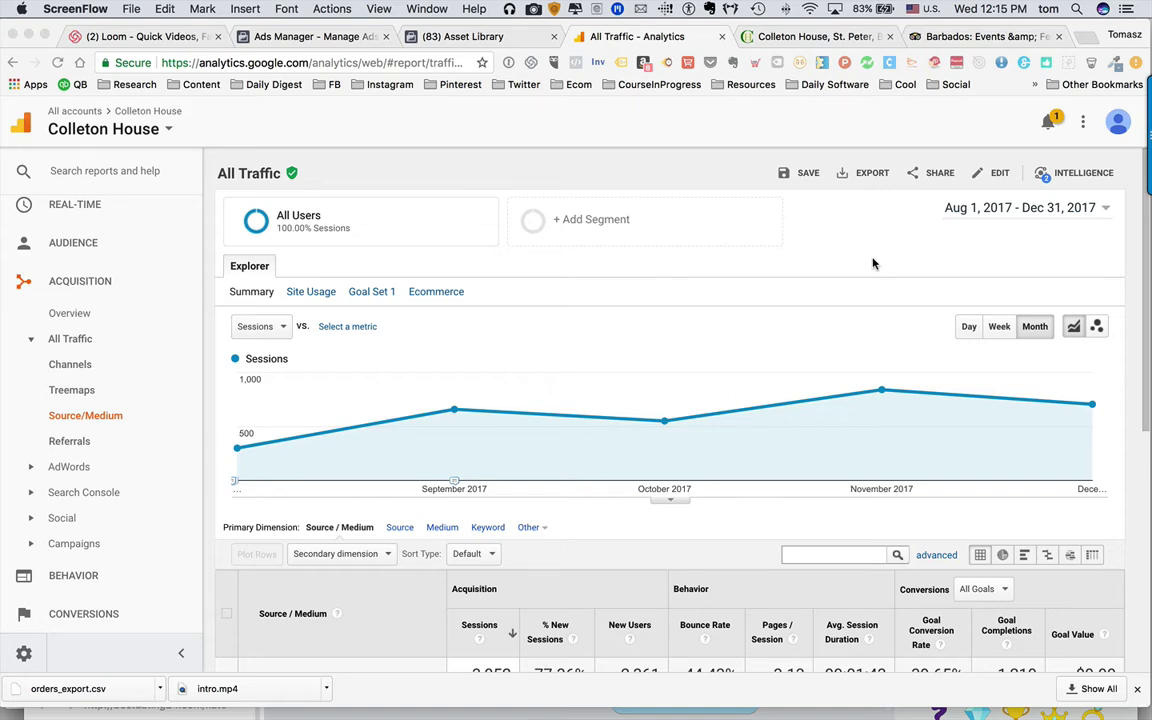
Step: Scroll up and down through the current Google Analytics report to review the client's traffic
{"action": "scroll", "coordinate": [812, 278], "scroll_direction": "down", "scroll_amount": 2}
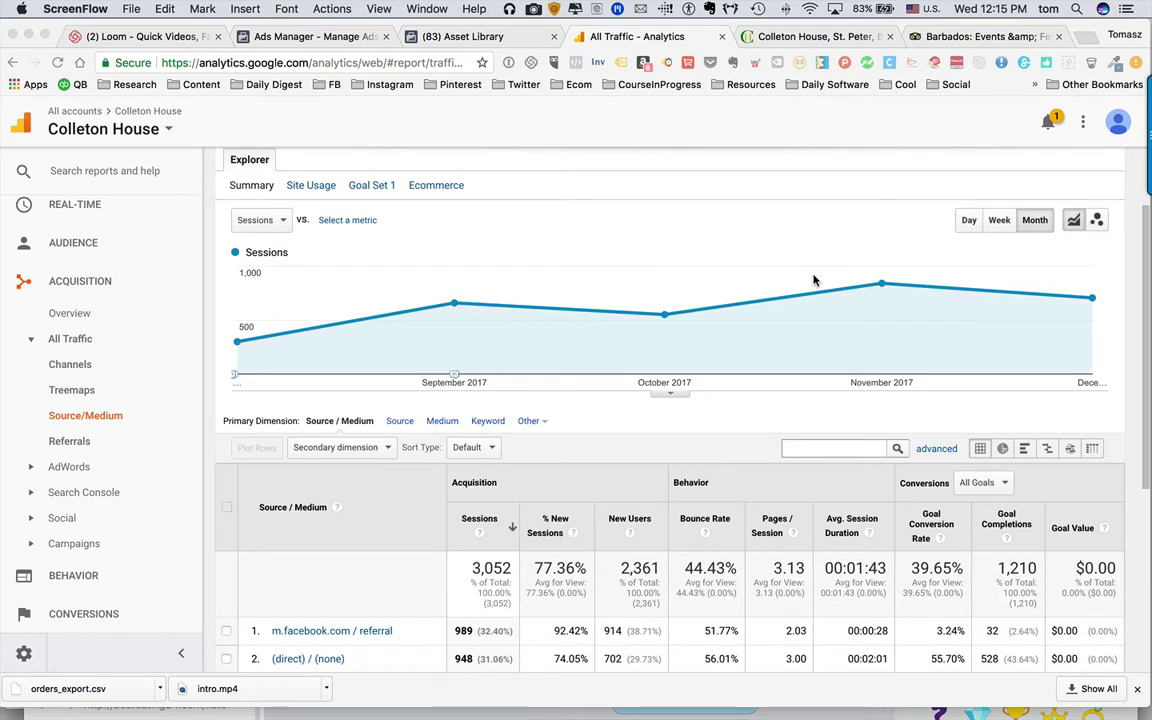
{"action": "scroll", "coordinate": [812, 278], "scroll_direction": "down", "scroll_amount": 4}
{"action": "scroll", "coordinate": [812, 278], "scroll_direction": "up", "scroll_amount": 5}
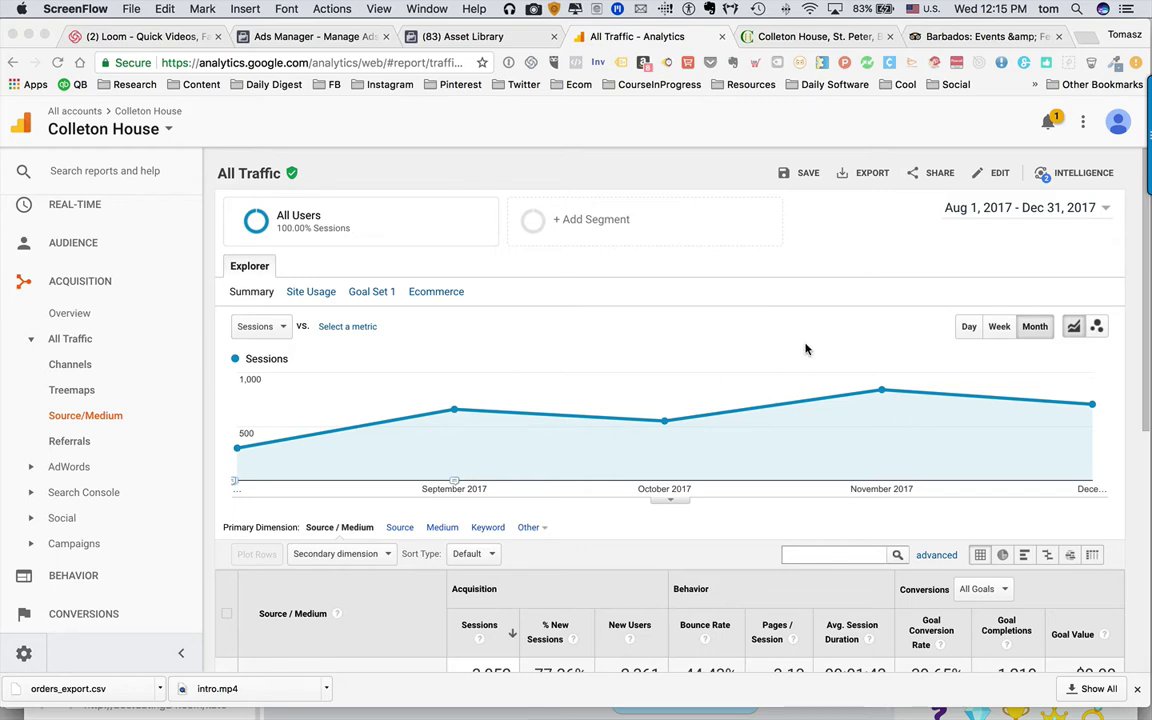
{"action": "scroll", "coordinate": [806, 350], "scroll_direction": "down", "scroll_amount": 1}
{"action": "scroll", "coordinate": [806, 350], "scroll_direction": "up", "scroll_amount": 1}
{"action": "scroll", "coordinate": [838, 301], "scroll_direction": "down", "scroll_amount": 2}
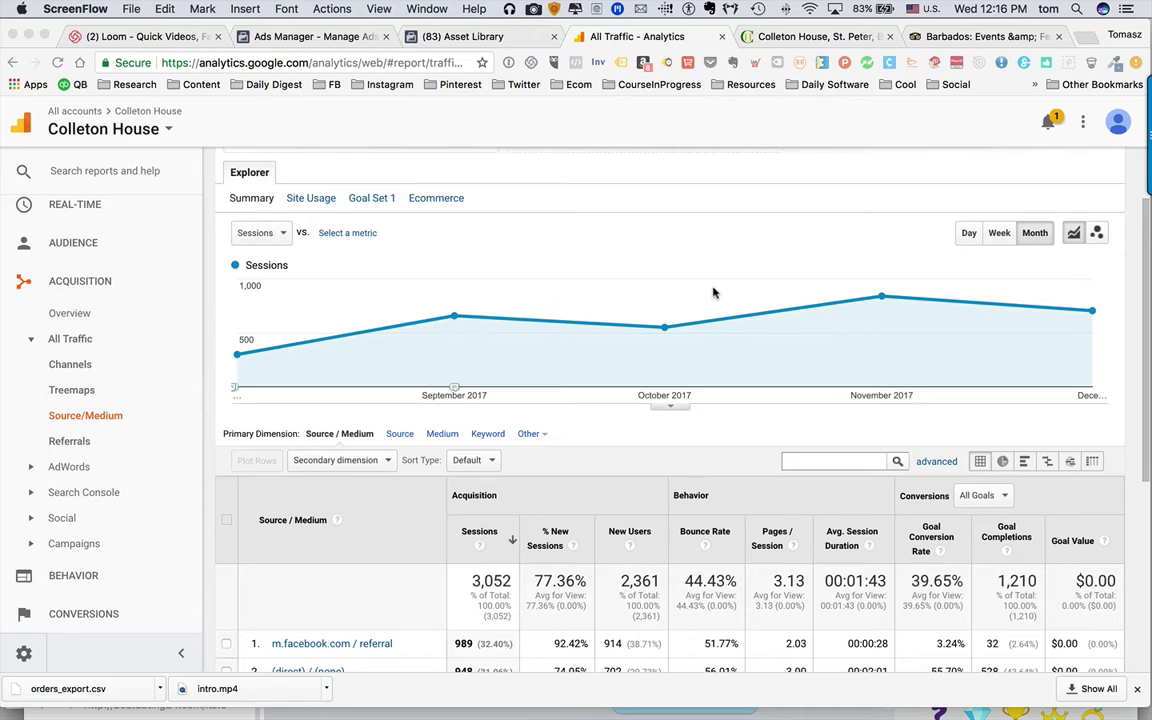
{"action": "scroll", "coordinate": [520, 400], "scroll_direction": "down", "scroll_amount": 7}
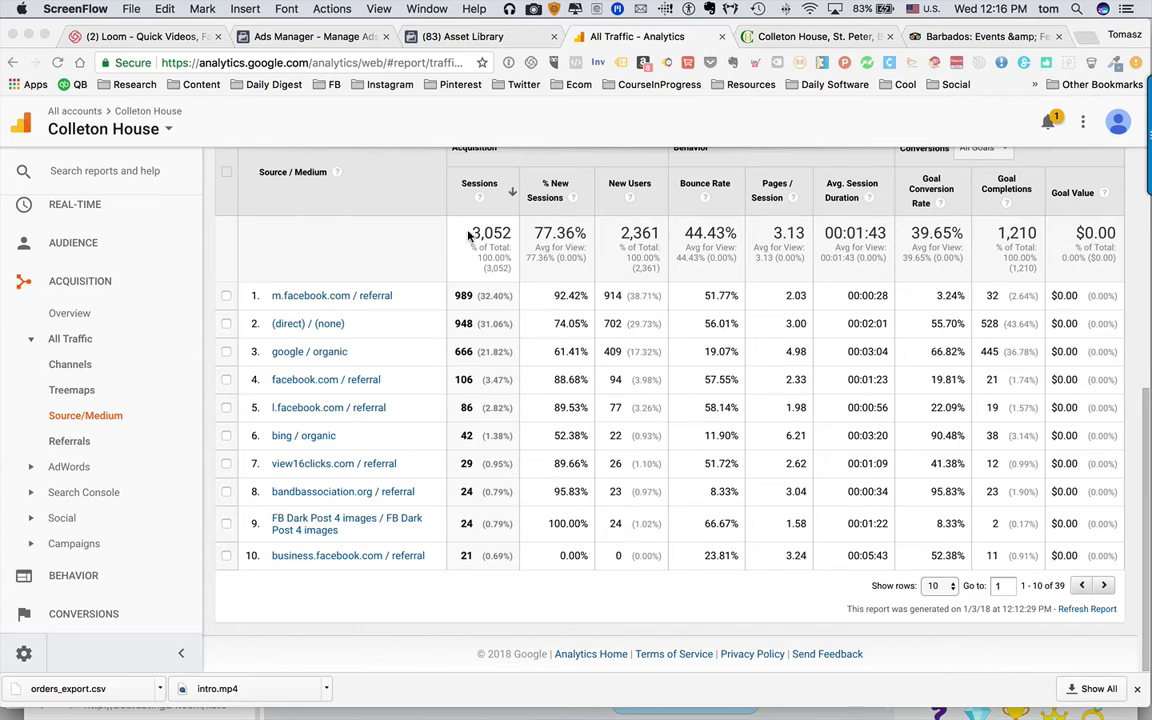
{"action": "left_click", "coordinate": [511, 237]}
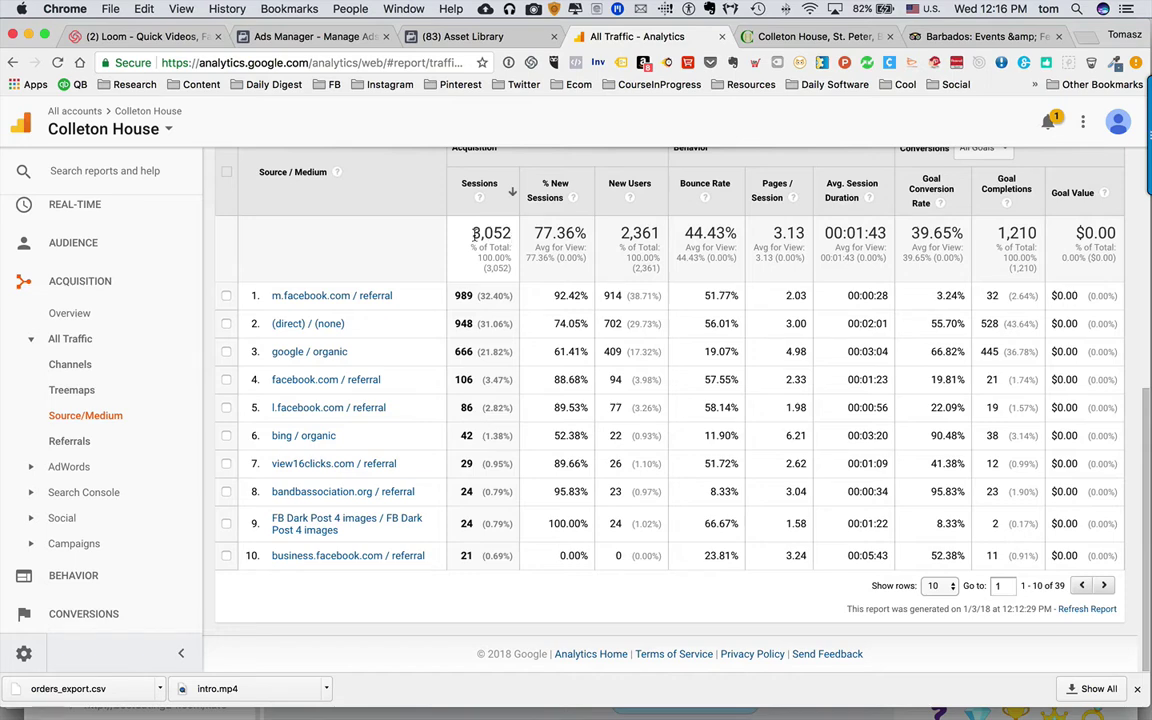
{"action": "scroll", "coordinate": [489, 340], "scroll_direction": "up", "scroll_amount": 1}
{"action": "scroll", "coordinate": [496, 350], "scroll_direction": "down", "scroll_amount": 1}
{"action": "scroll", "coordinate": [366, 512], "scroll_direction": "up", "scroll_amount": 5}
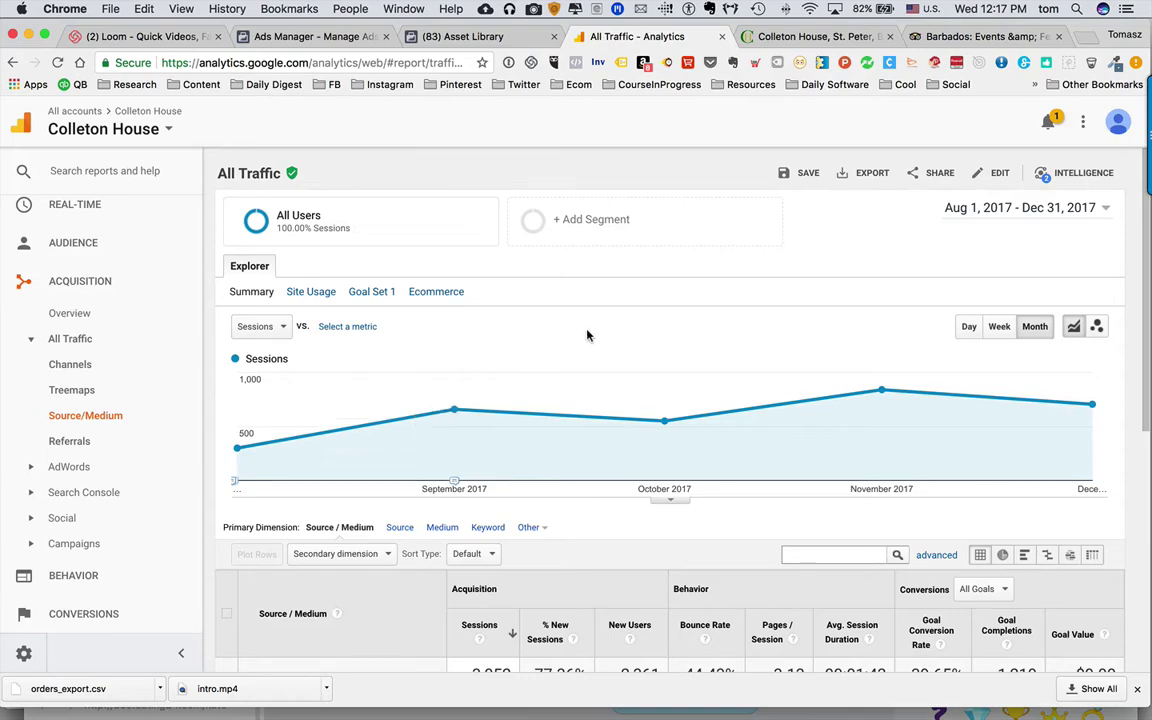
{"action": "scroll", "coordinate": [587, 336], "scroll_direction": "down", "scroll_amount": 5}
{"action": "scroll", "coordinate": [587, 336], "scroll_direction": "up", "scroll_amount": 5}
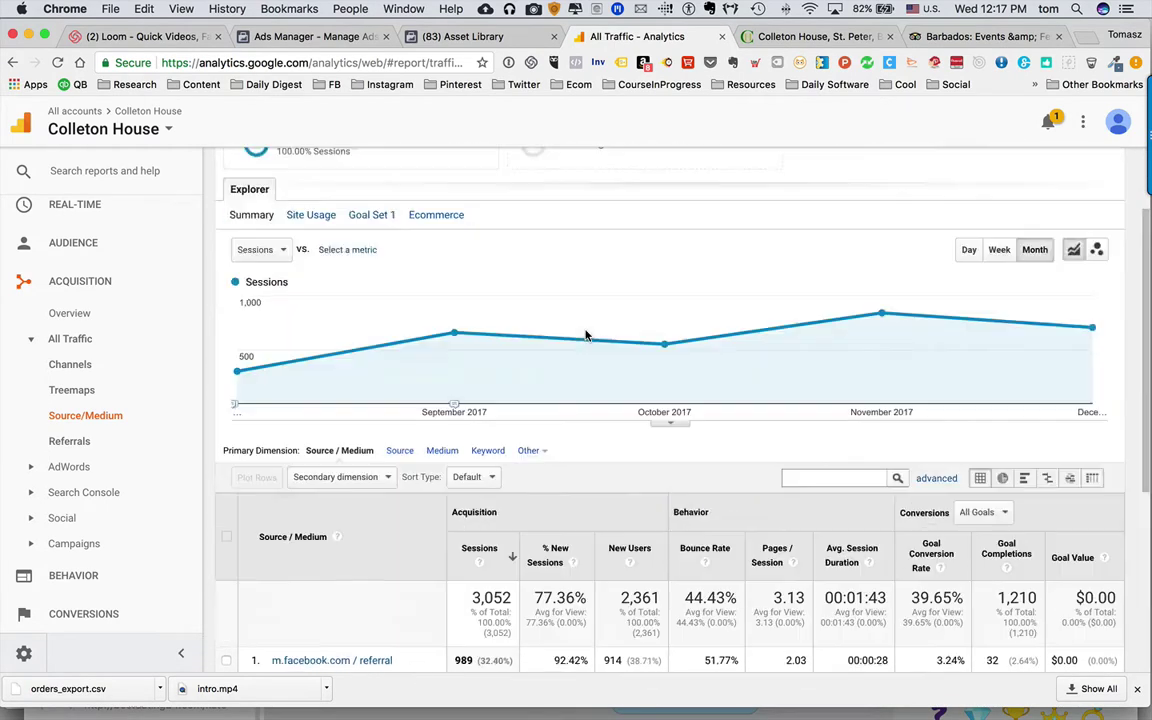
{"action": "scroll", "coordinate": [587, 336], "scroll_direction": "down", "scroll_amount": 5}
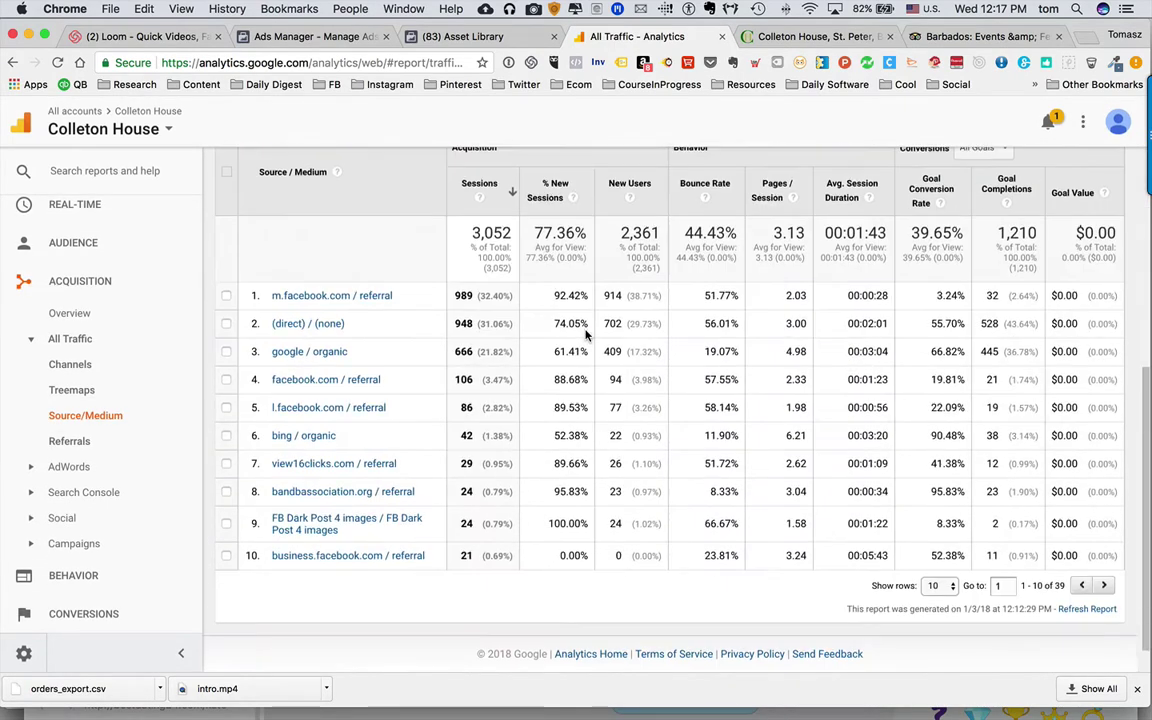
{"action": "scroll", "coordinate": [587, 336], "scroll_direction": "up", "scroll_amount": 5}
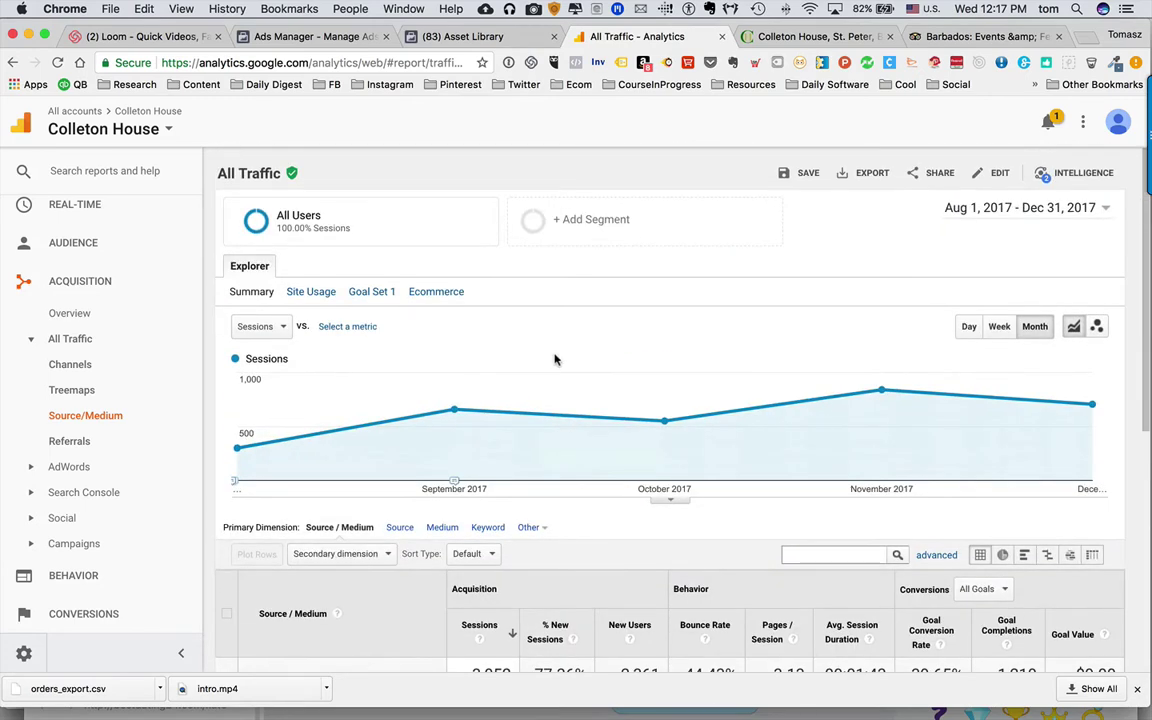
{"action": "scroll", "coordinate": [564, 362], "scroll_direction": "down", "scroll_amount": 3}
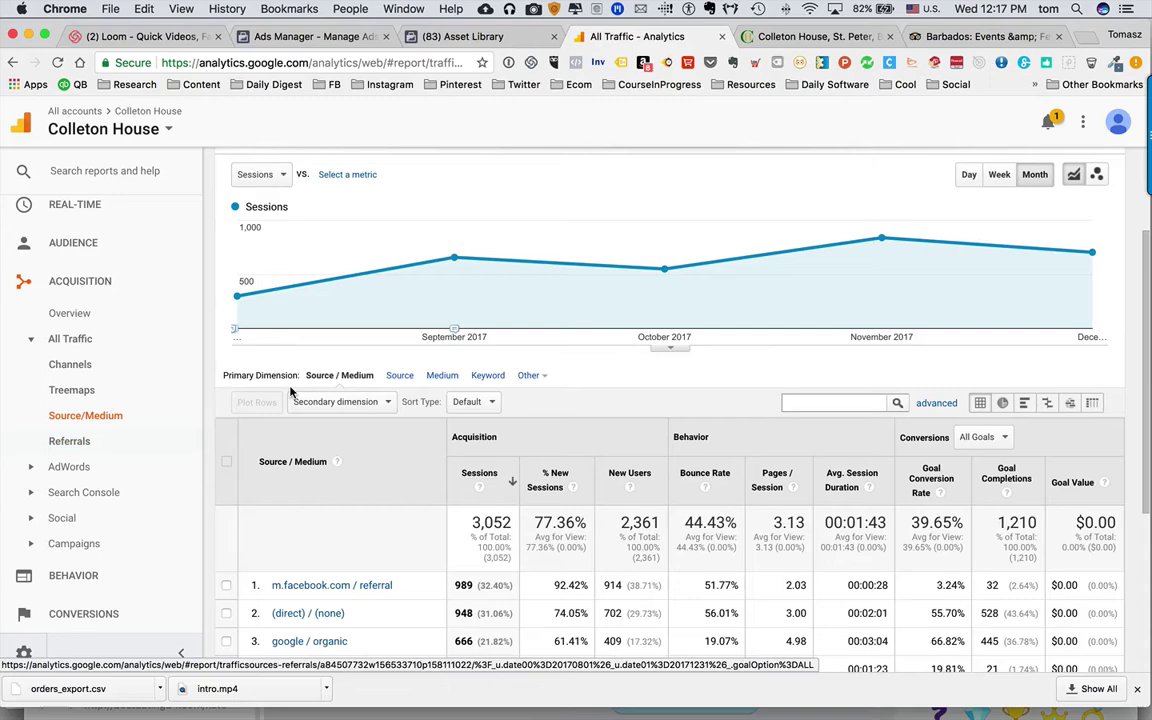
{"action": "scroll", "coordinate": [297, 291], "scroll_direction": "down", "scroll_amount": 1}
{"action": "scroll", "coordinate": [297, 291], "scroll_direction": "down", "scroll_amount": 3}
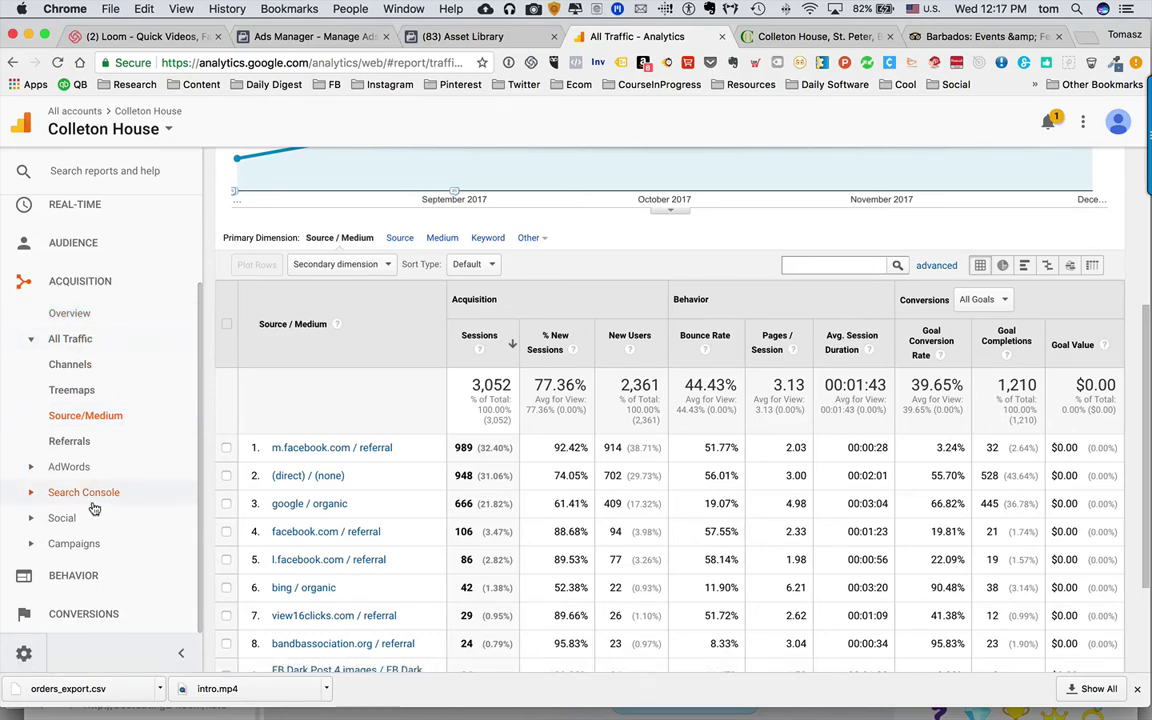
Step: Open the Behavior > Site Content > All Pages report and scroll to its page table
{"action": "left_click", "coordinate": [149, 576]}
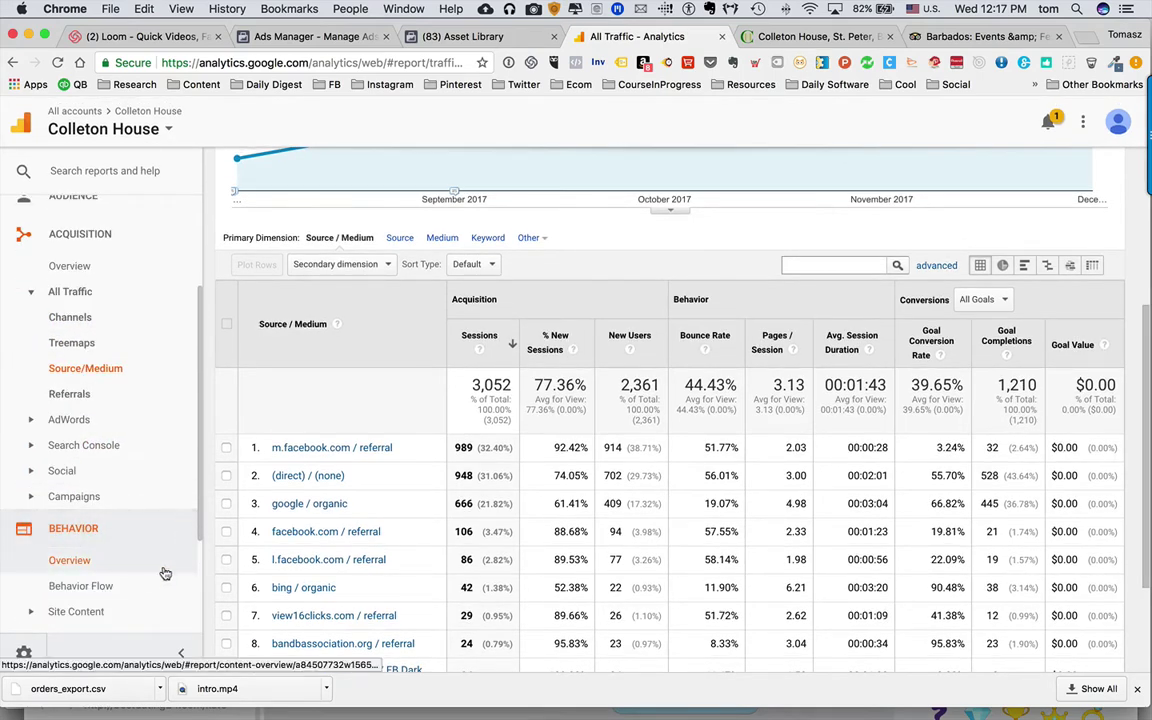
{"action": "left_click", "coordinate": [110, 455]}
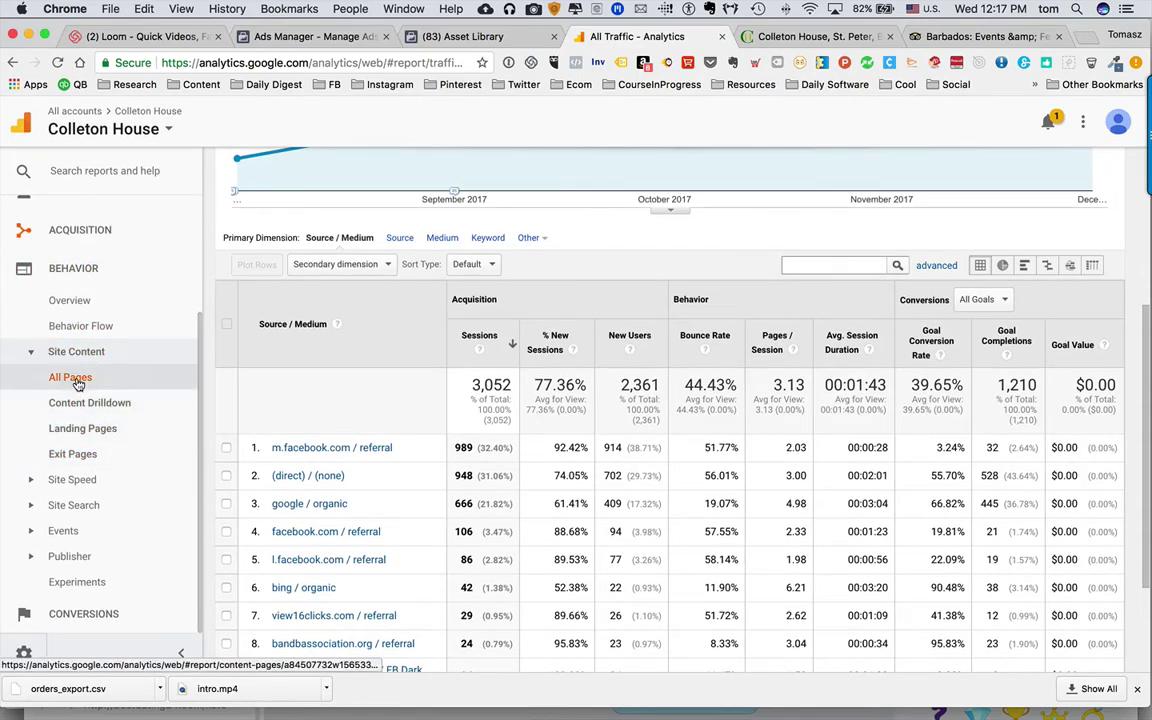
{"action": "left_click", "coordinate": [78, 381]}
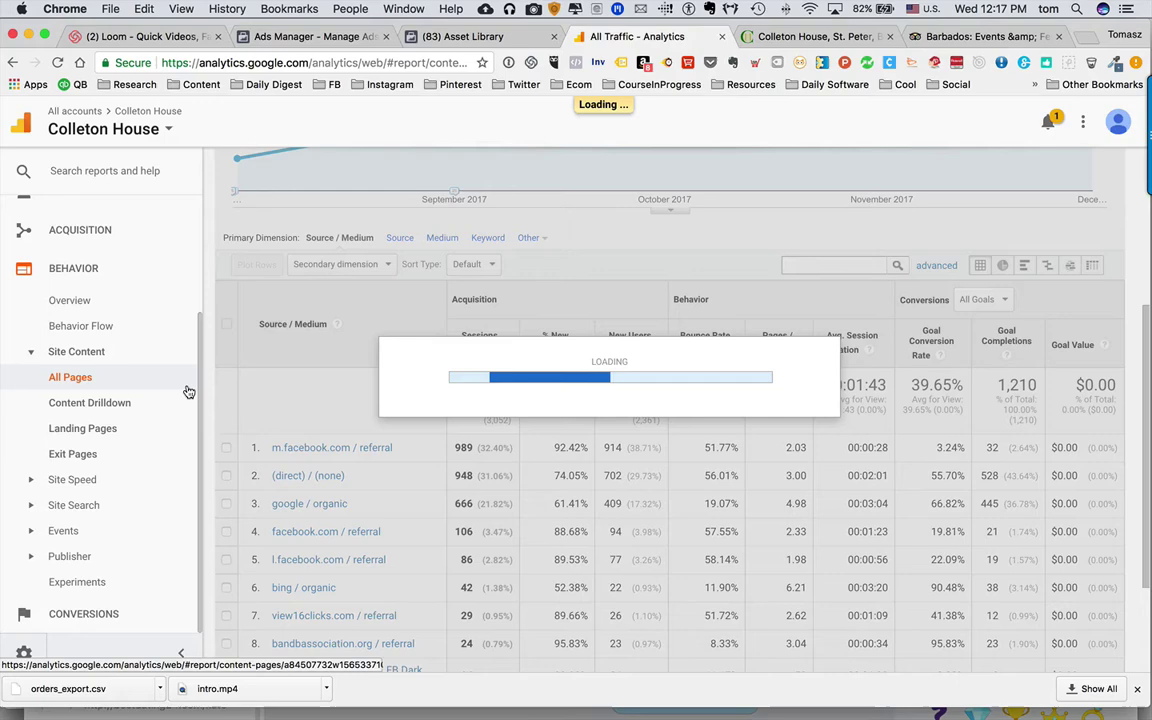
{"action": "scroll", "coordinate": [410, 400], "scroll_direction": "down", "scroll_amount": 3}
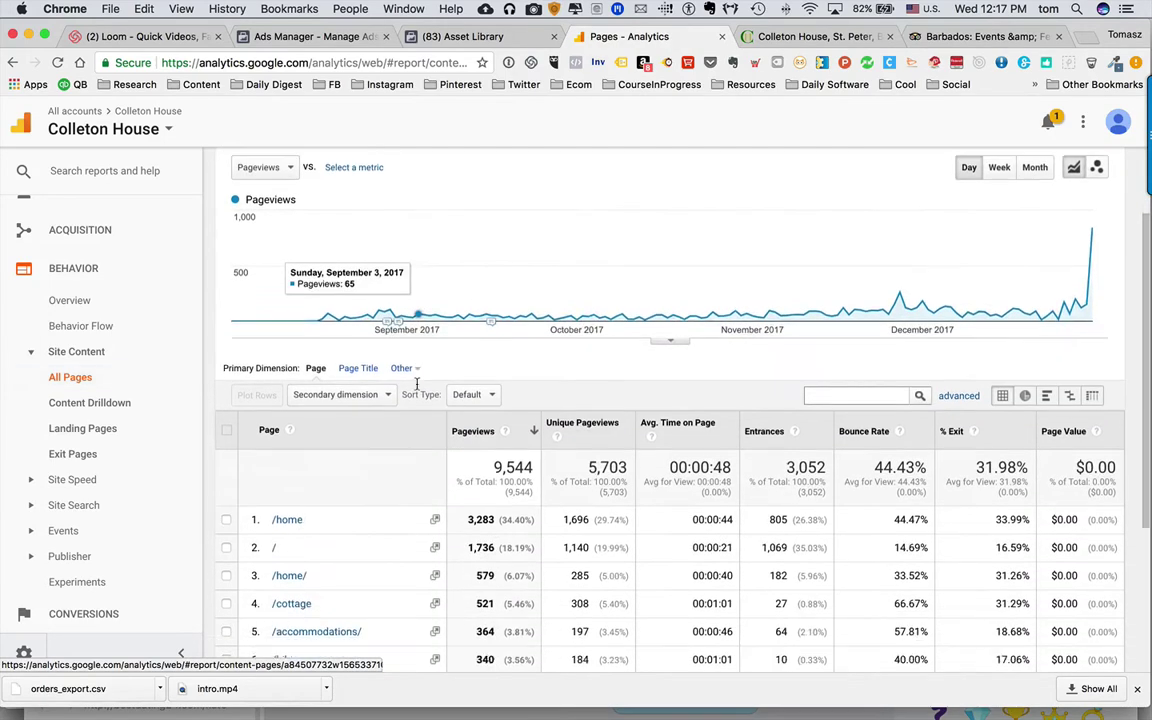
{"action": "scroll", "coordinate": [417, 386], "scroll_direction": "down", "scroll_amount": 3}
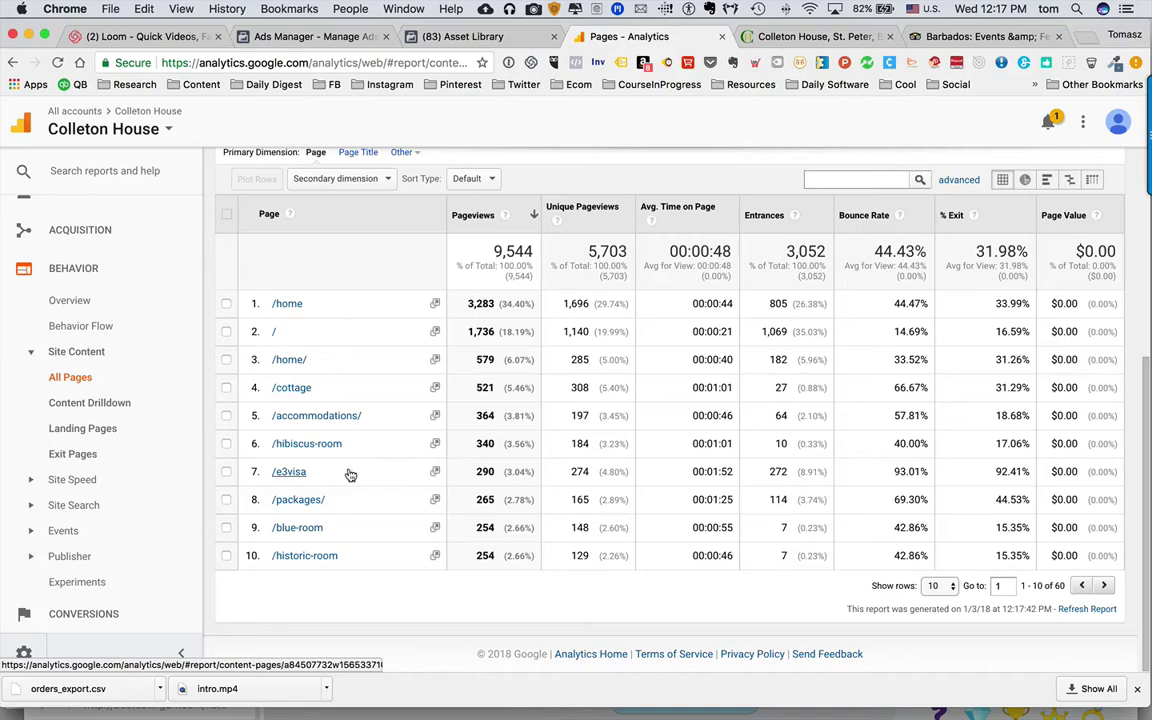
Step: Drill into the /e3visa page report and review its 290 pageviews over time
{"action": "left_click", "coordinate": [288, 477]}
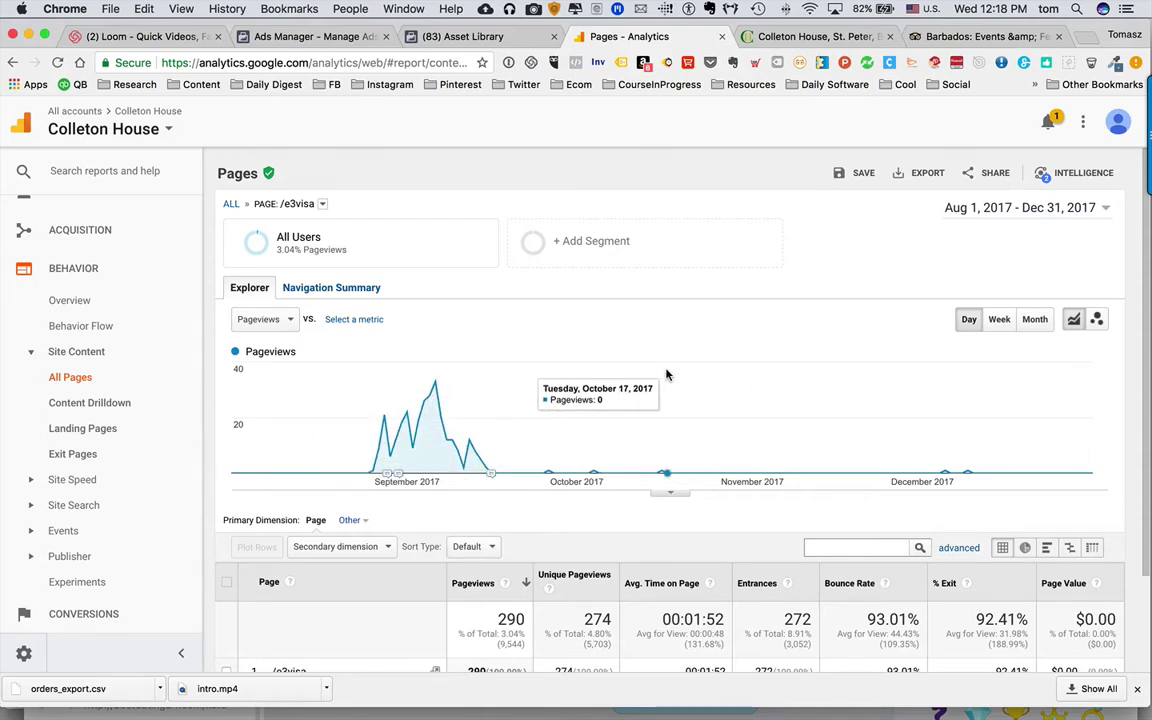
{"action": "scroll", "coordinate": [738, 404], "scroll_direction": "down", "scroll_amount": 3}
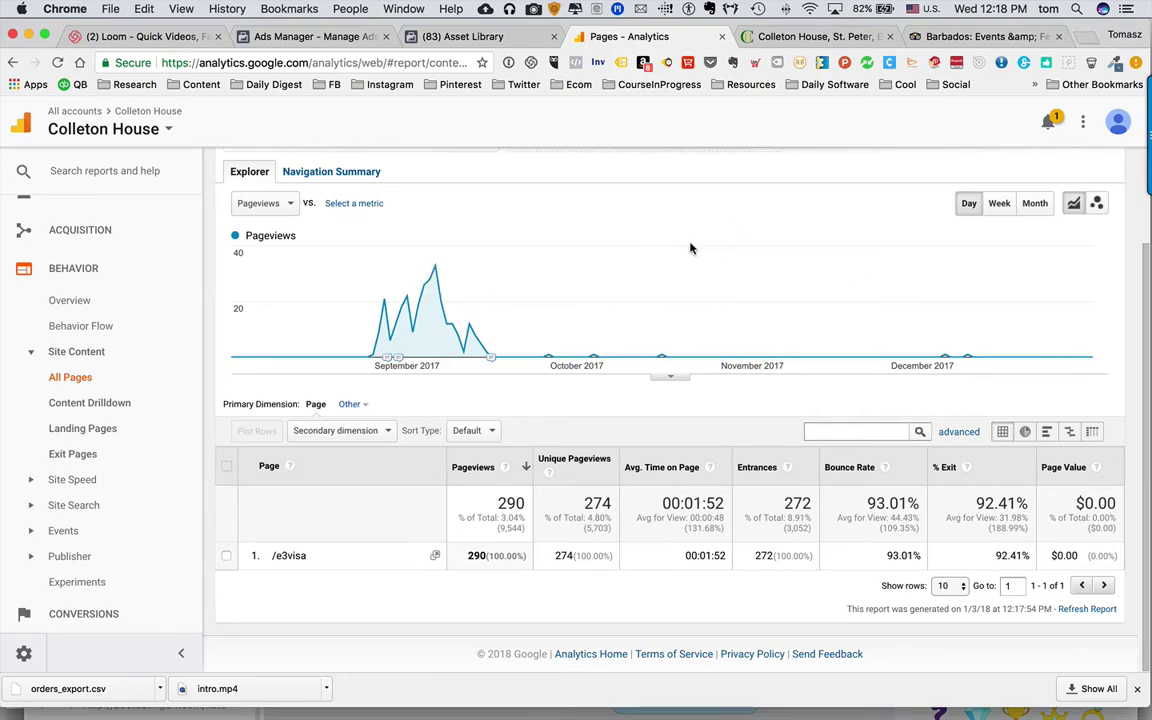
{"action": "scroll", "coordinate": [689, 248], "scroll_direction": "up", "scroll_amount": 2}
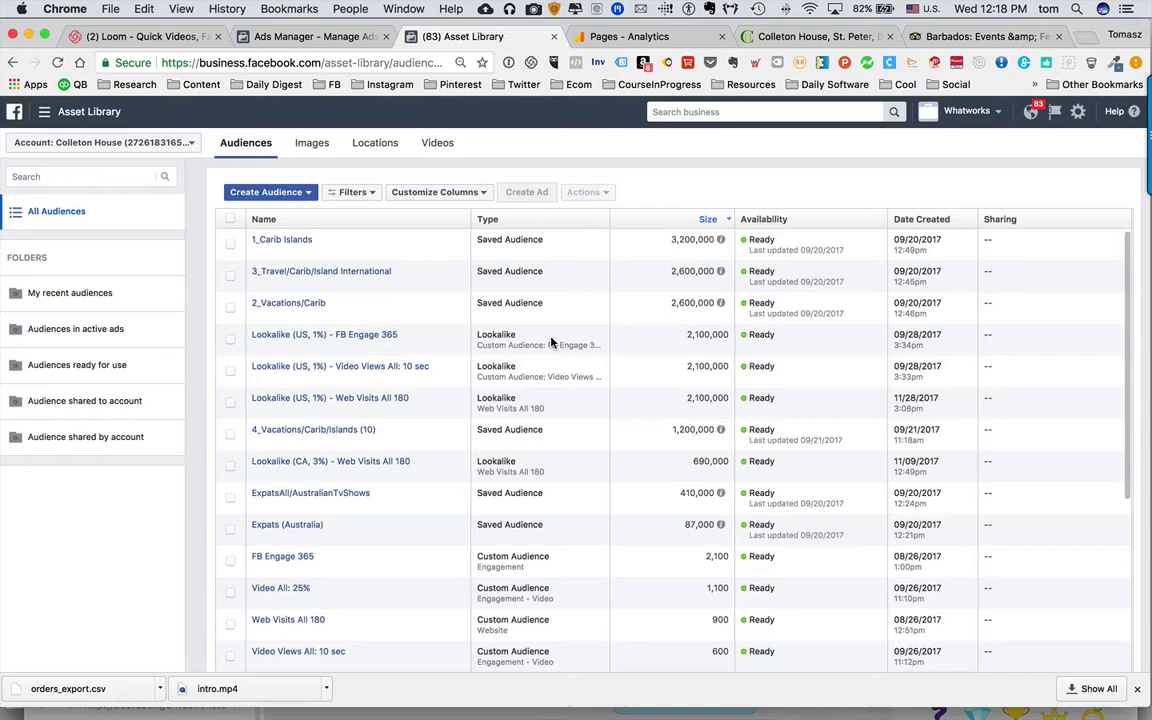
Step: Highlight the 900 audience size of Web Visits All 180 in the Audiences list
{"action": "scroll", "coordinate": [576, 402], "scroll_direction": "up", "scroll_amount": 1}
{"action": "scroll", "coordinate": [527, 512], "scroll_direction": "down", "scroll_amount": 5}
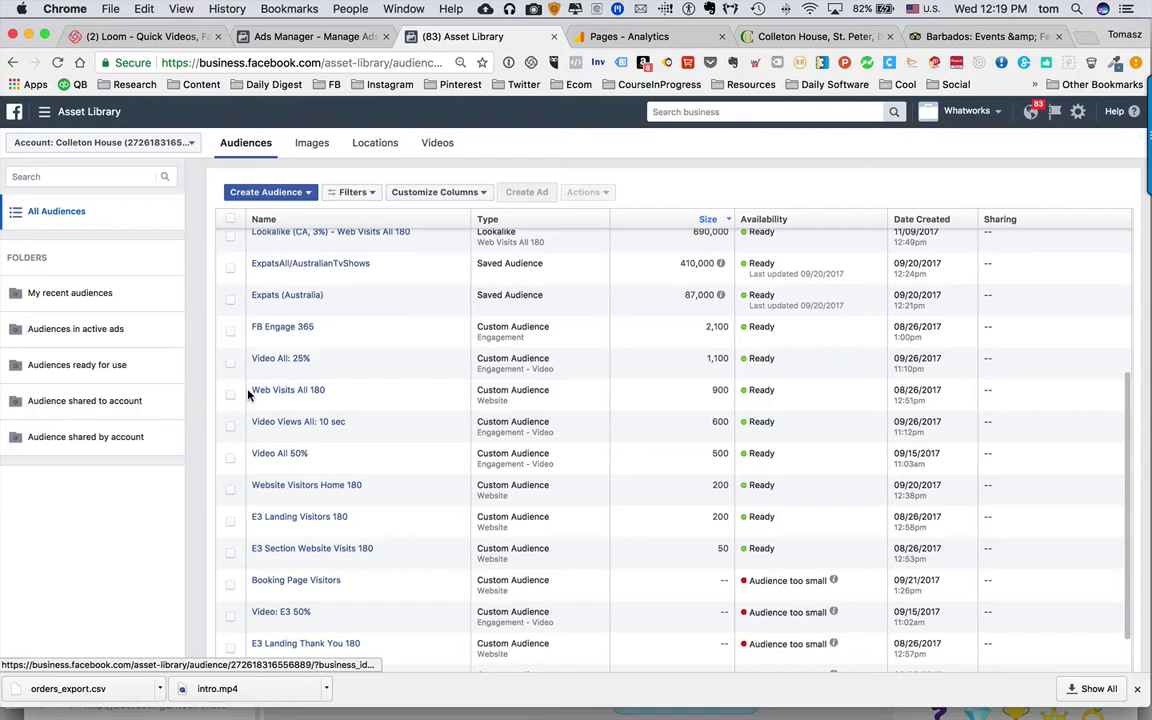
{"action": "mouse_move", "coordinate": [258, 393]}
{"action": "left_click_drag", "start_coordinate": [709, 393], "coordinate": [733, 396]}
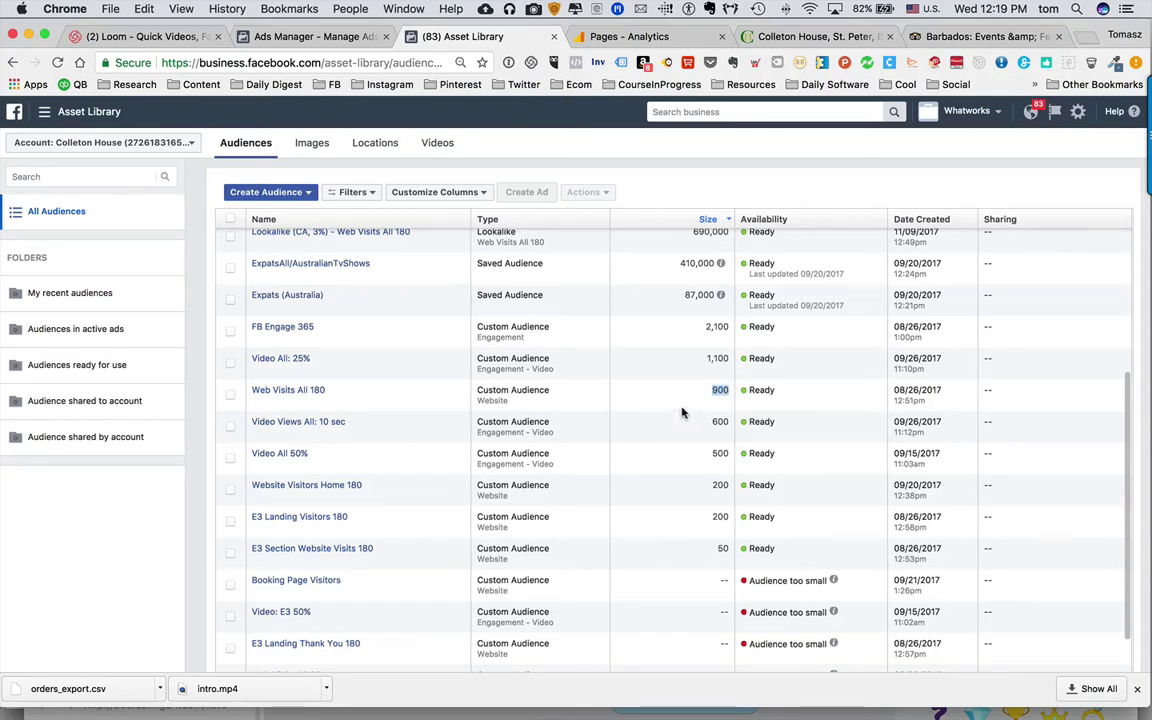
{"action": "left_click", "coordinate": [697, 397]}
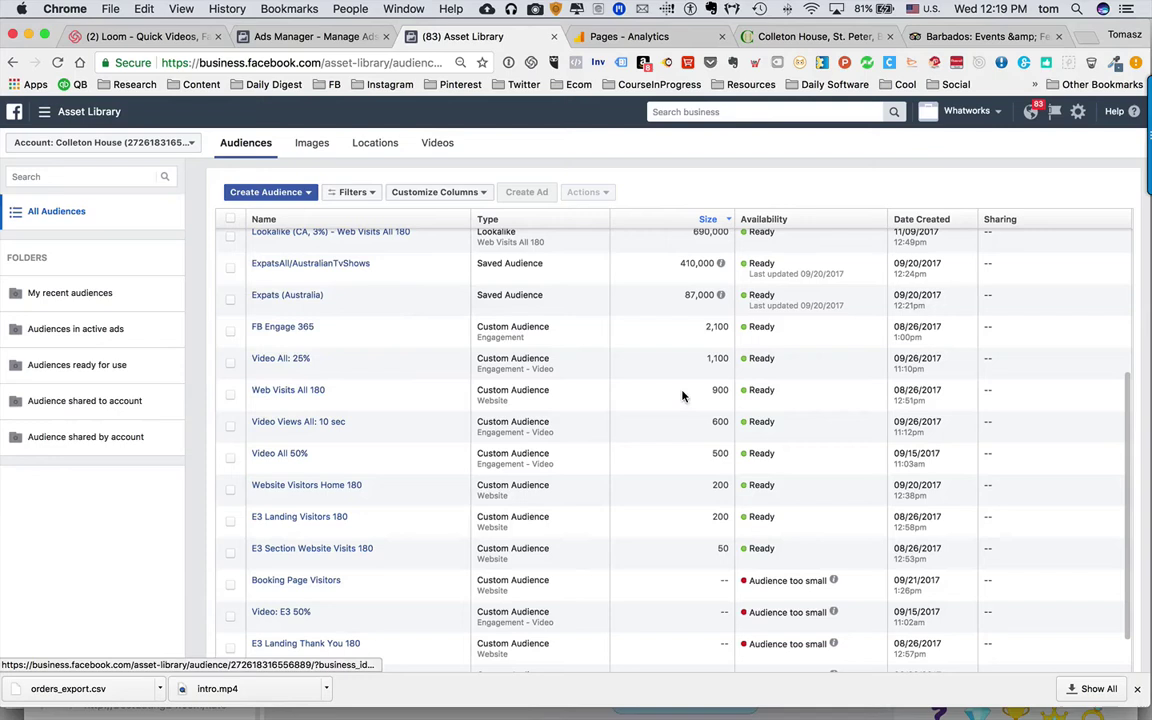
{"action": "left_click_drag", "start_coordinate": [699, 391], "coordinate": [728, 393]}
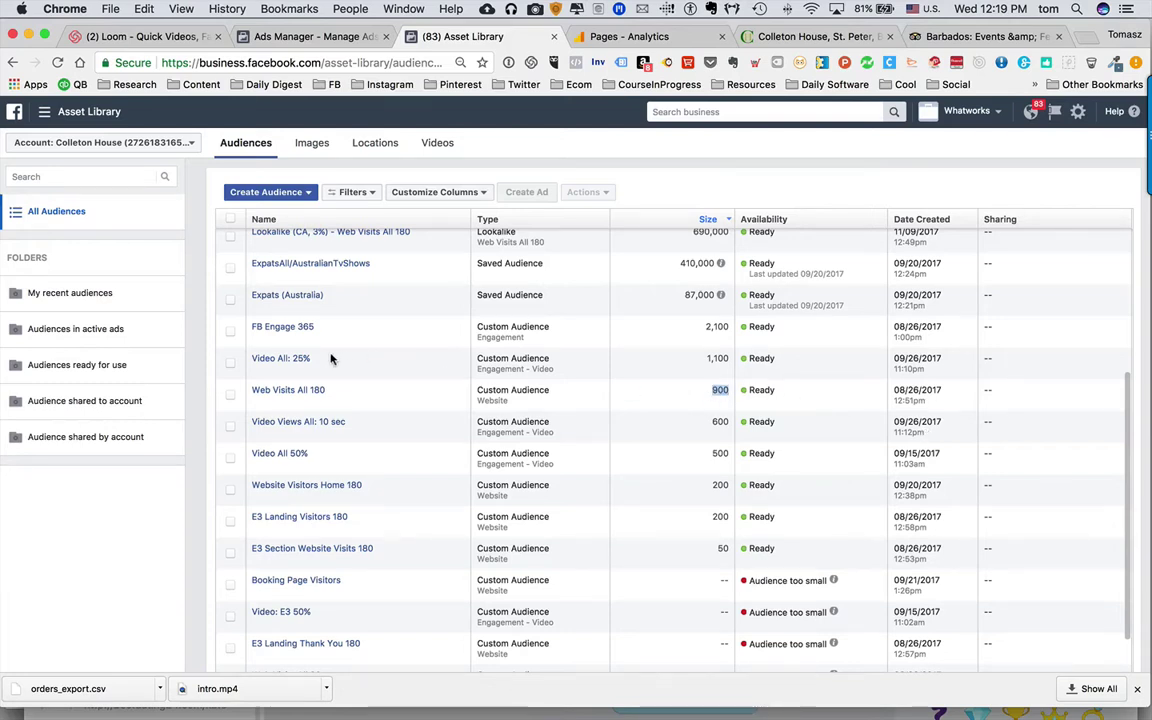
{"action": "left_click", "coordinate": [687, 362]}
Step: Highlight the 1,100 size of Video All: 25% and the 2,100 size of FB Engage 365
{"action": "left_click_drag", "start_coordinate": [687, 362], "coordinate": [733, 362]}
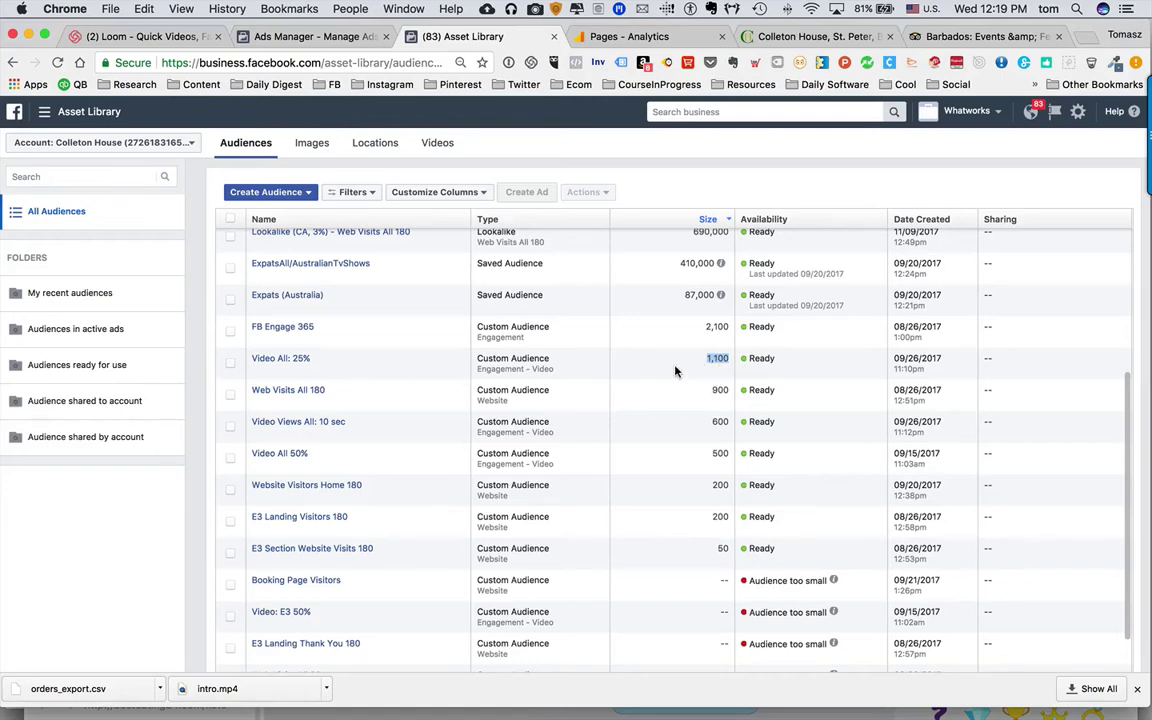
{"action": "left_click_drag", "start_coordinate": [704, 327], "coordinate": [731, 333]}
{"action": "left_click", "coordinate": [322, 333]}
{"action": "scroll", "coordinate": [676, 337], "scroll_direction": "up", "scroll_amount": 1}
{"action": "left_click_drag", "start_coordinate": [690, 333], "coordinate": [700, 222]}
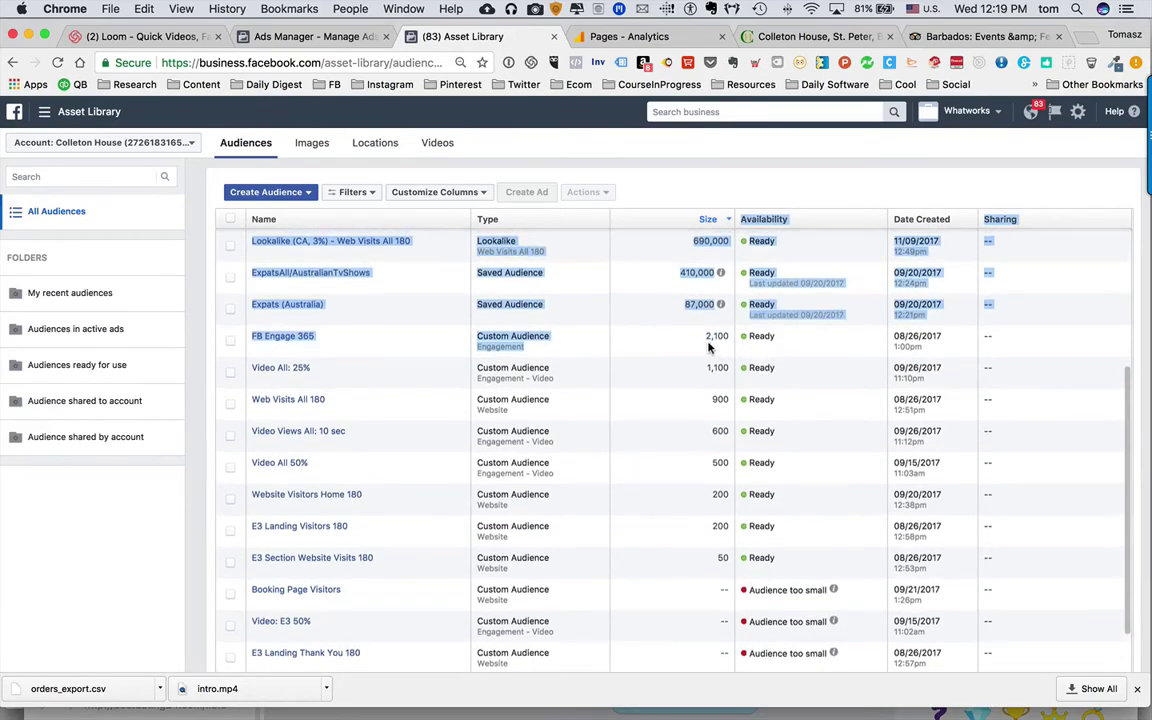
{"action": "left_click", "coordinate": [712, 337]}
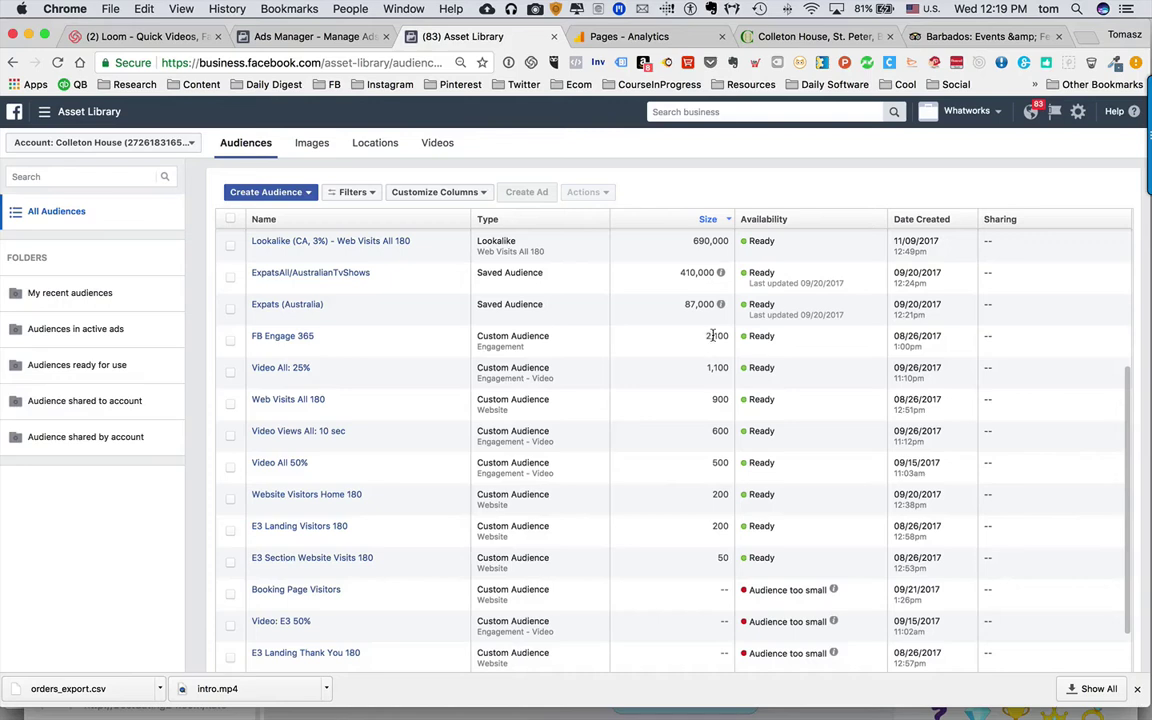
{"action": "left_click_drag", "start_coordinate": [712, 336], "coordinate": [738, 337]}
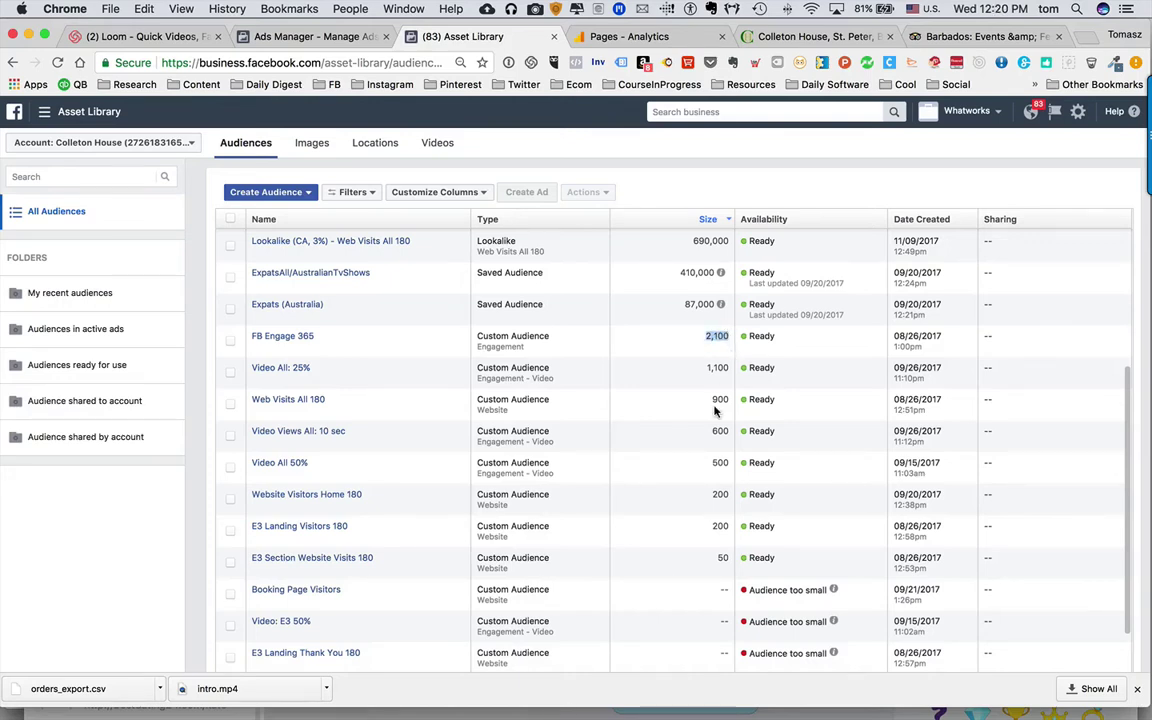
{"action": "scroll", "coordinate": [689, 465], "scroll_direction": "up", "scroll_amount": 3}
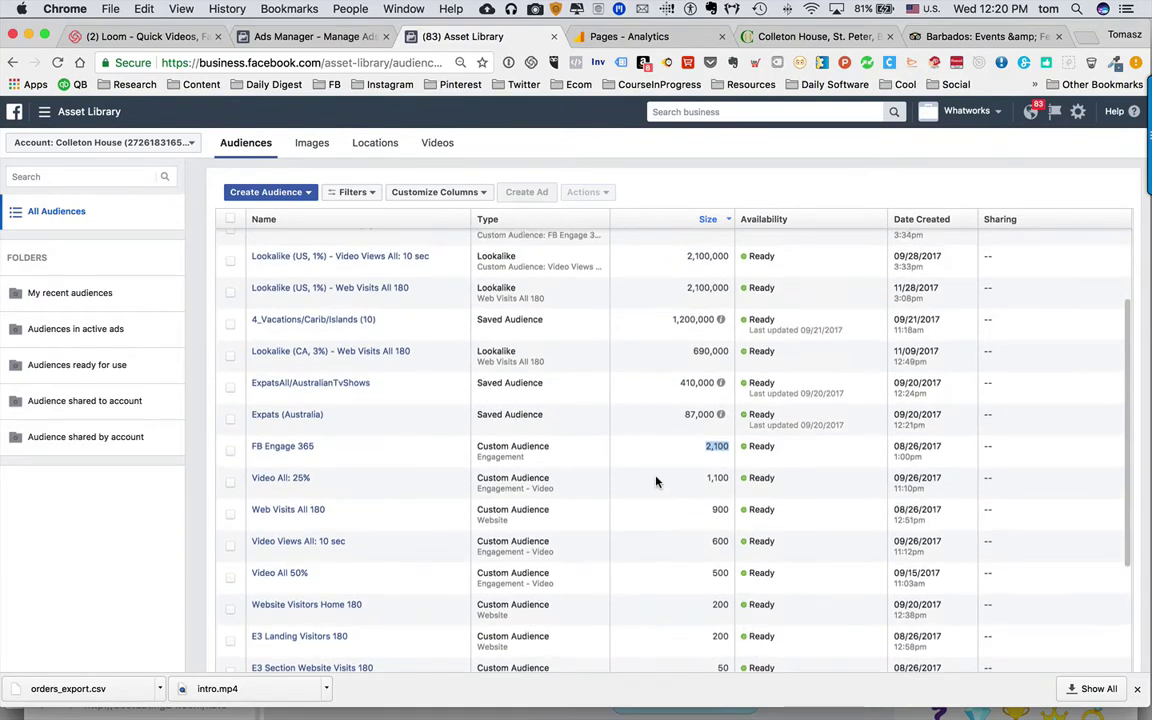
{"action": "scroll", "coordinate": [658, 478], "scroll_direction": "up", "scroll_amount": 2}
{"action": "scroll", "coordinate": [656, 560], "scroll_direction": "down", "scroll_amount": 3}
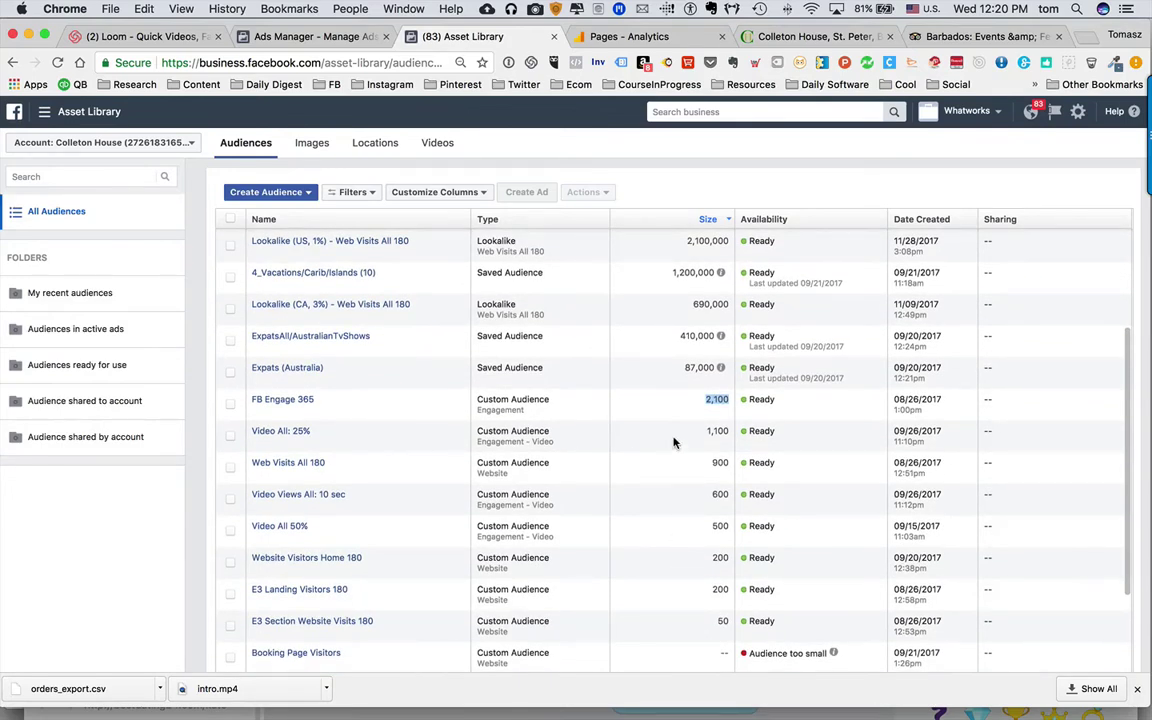
{"action": "scroll", "coordinate": [674, 473], "scroll_direction": "down", "scroll_amount": 3}
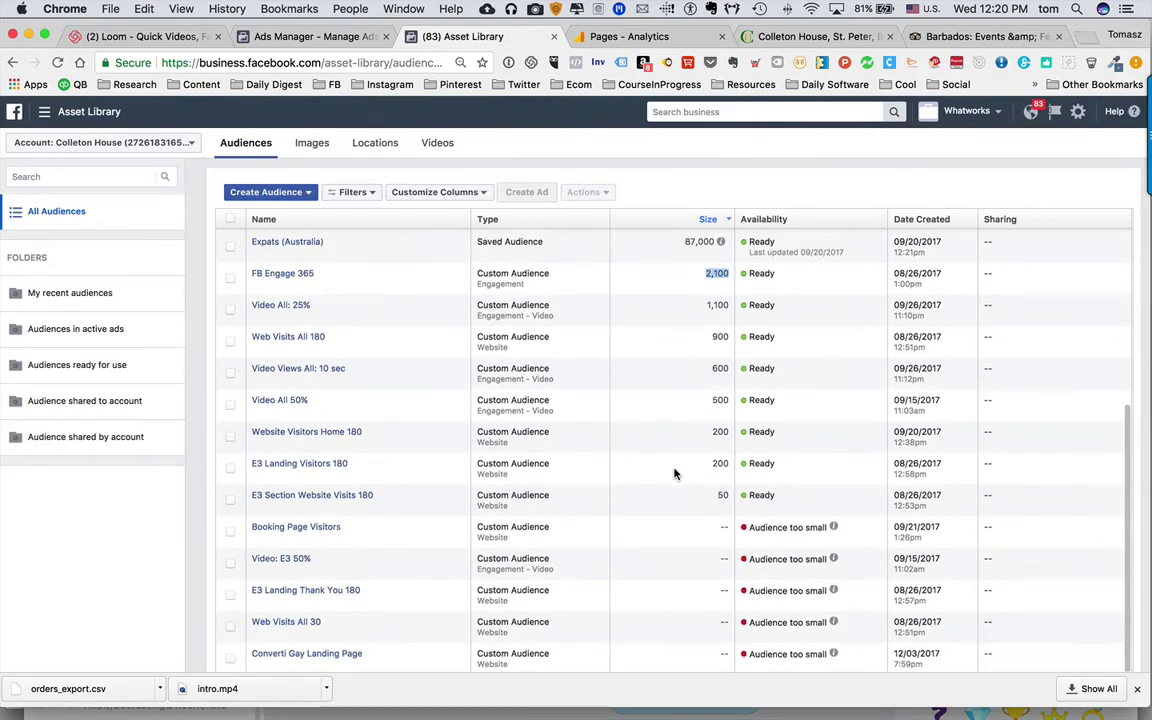
{"action": "scroll", "coordinate": [674, 473], "scroll_direction": "up", "scroll_amount": 6}
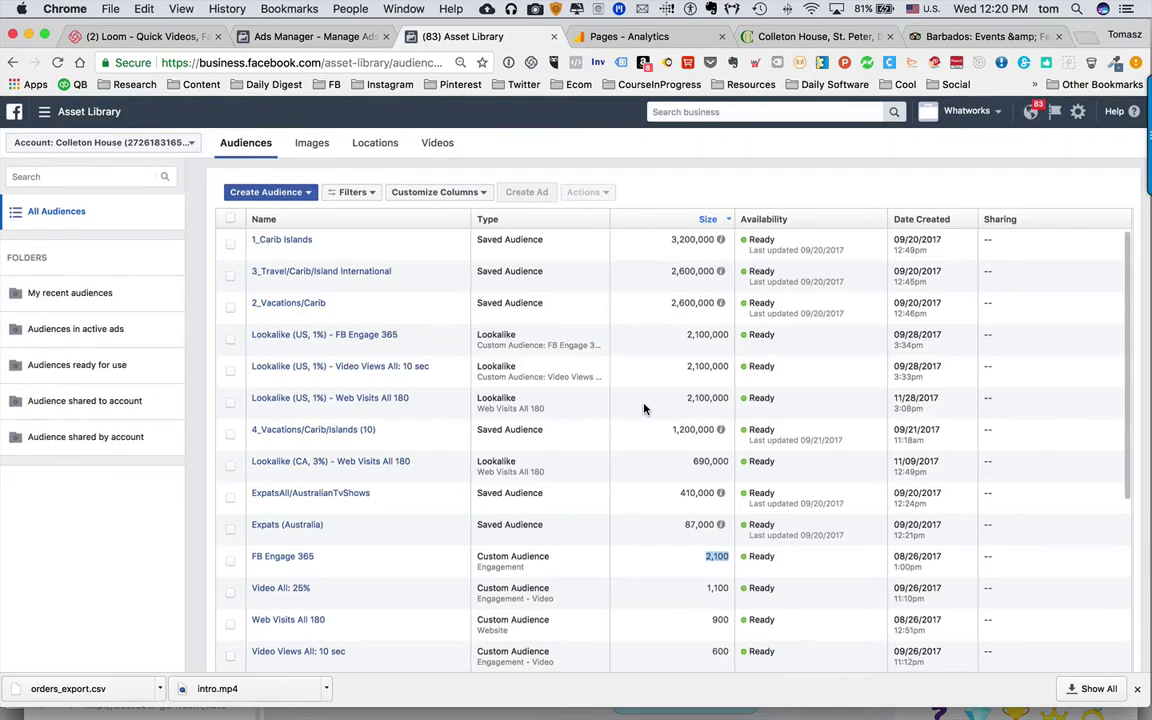
{"action": "scroll", "coordinate": [656, 404], "scroll_direction": "down", "scroll_amount": 5}
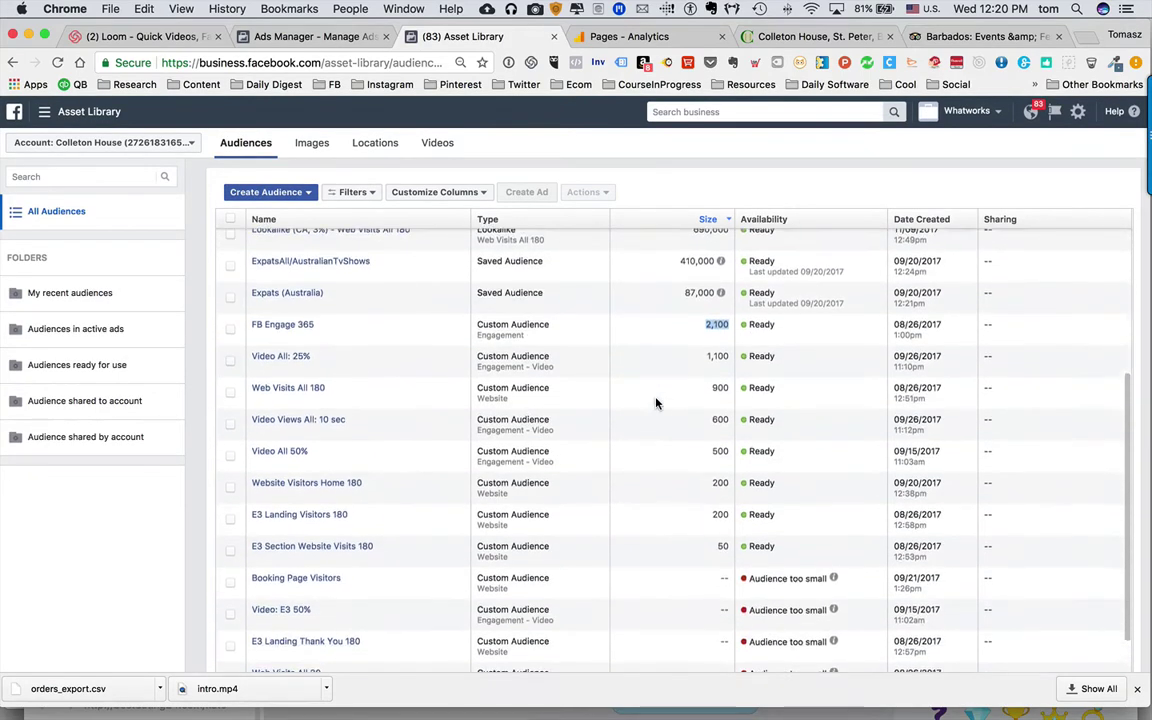
{"action": "scroll", "coordinate": [656, 404], "scroll_direction": "up", "scroll_amount": 5}
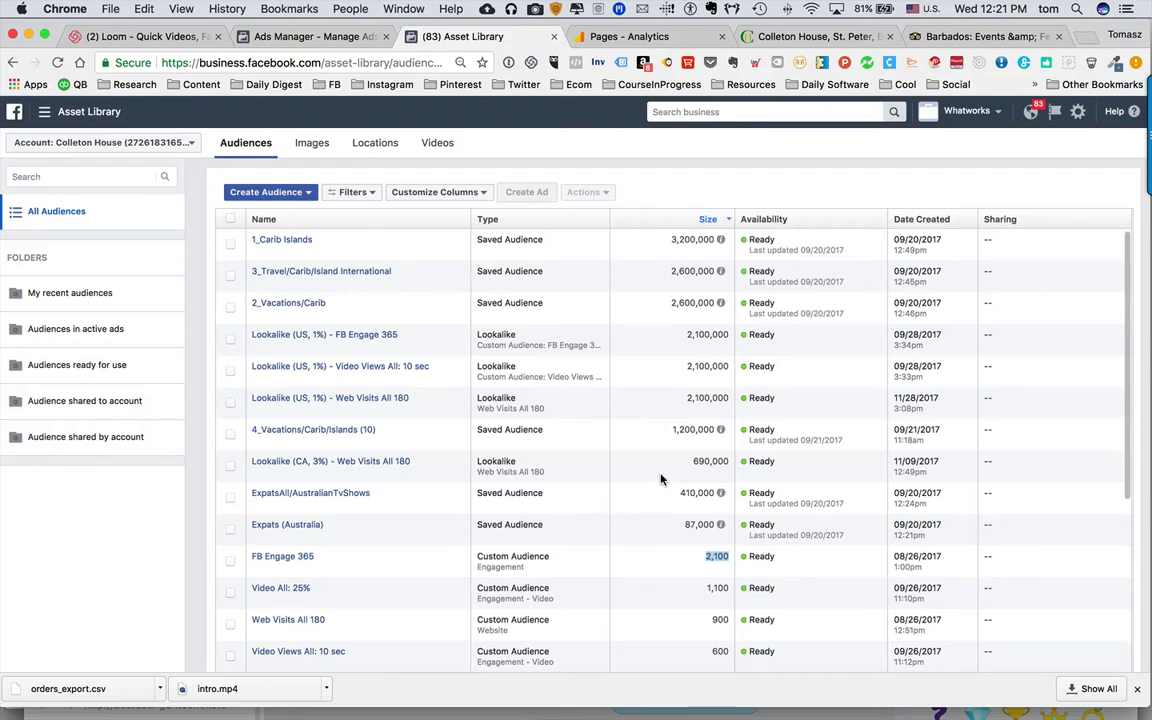
Step: In the Barbados: Events & Festivals article, highlight the festival highlights sentence, then 'Crop Over'
{"action": "left_click", "coordinate": [956, 36]}
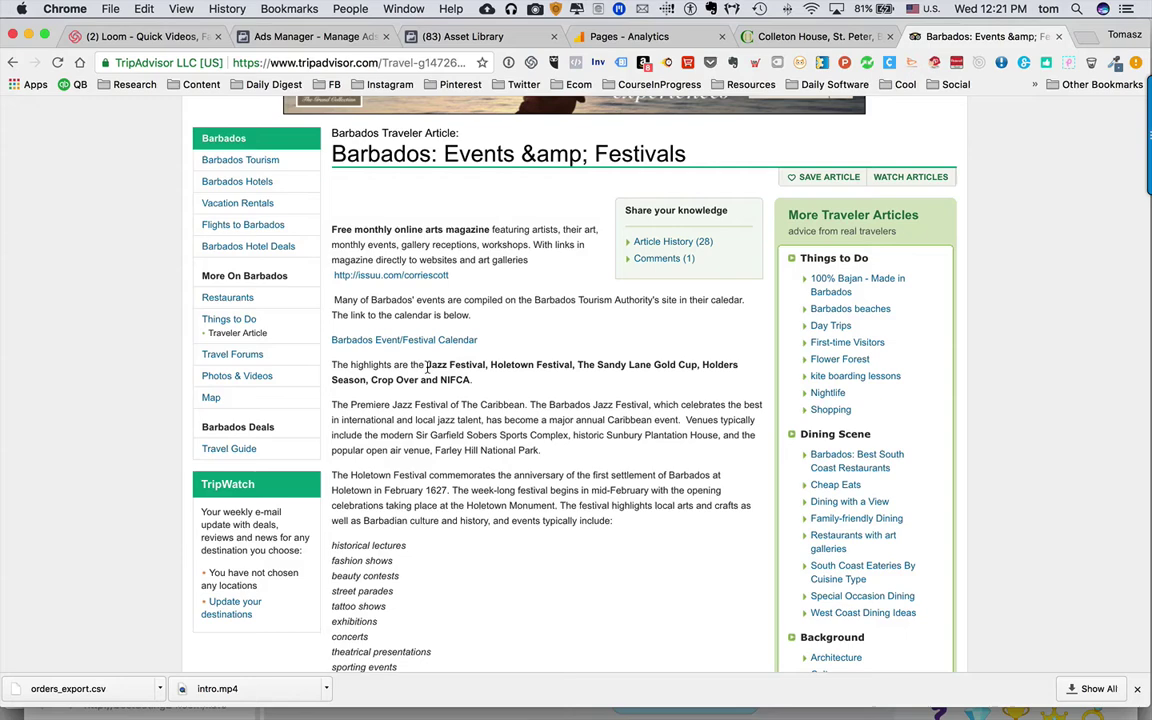
{"action": "left_click_drag", "start_coordinate": [427, 367], "coordinate": [533, 378]}
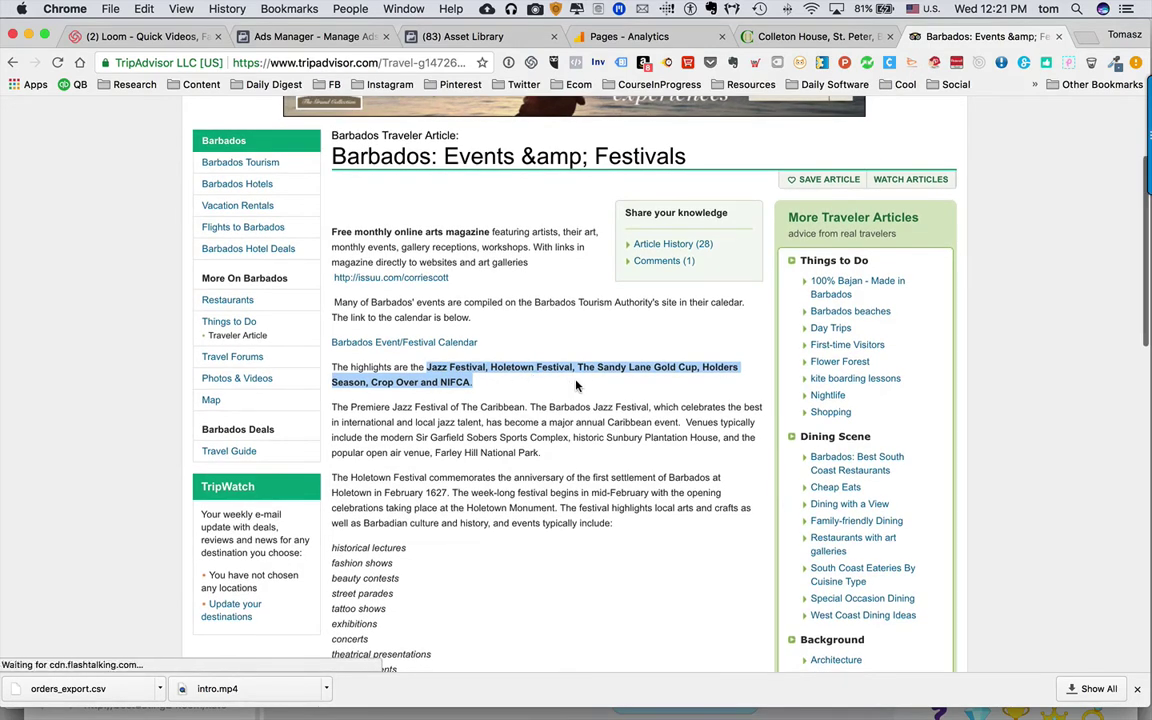
{"action": "left_click", "coordinate": [690, 387]}
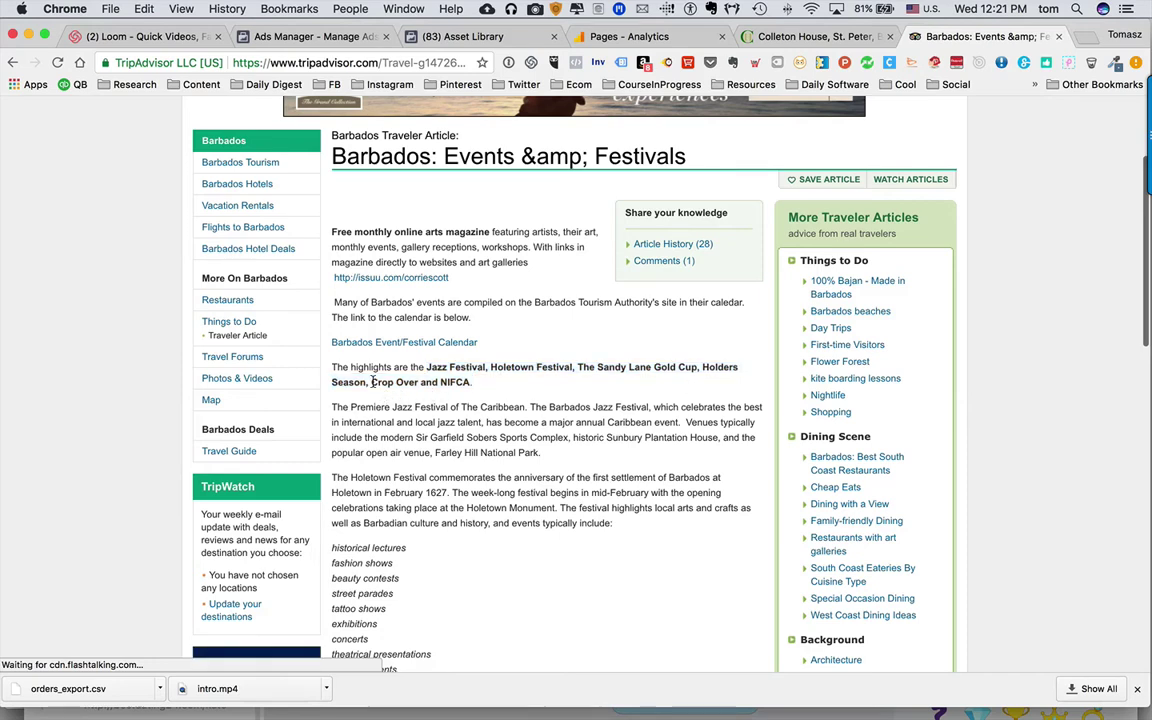
{"action": "left_click_drag", "start_coordinate": [372, 381], "coordinate": [418, 382]}
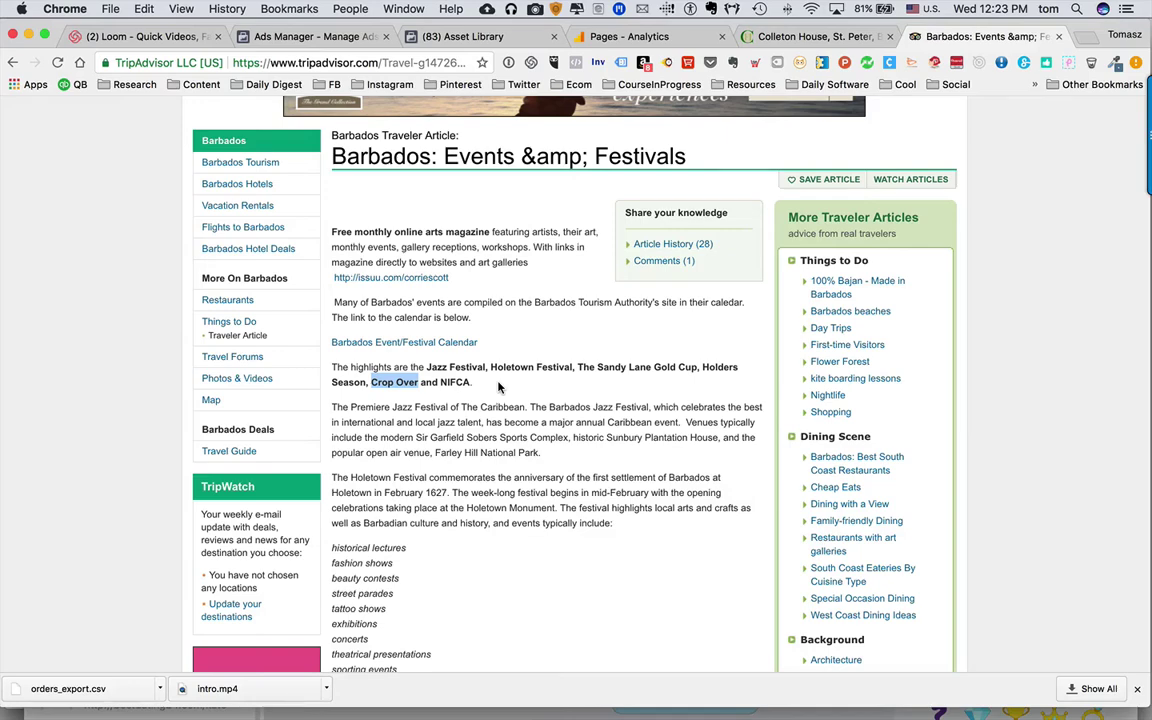
{"action": "scroll", "coordinate": [573, 384], "scroll_direction": "down", "scroll_amount": 3}
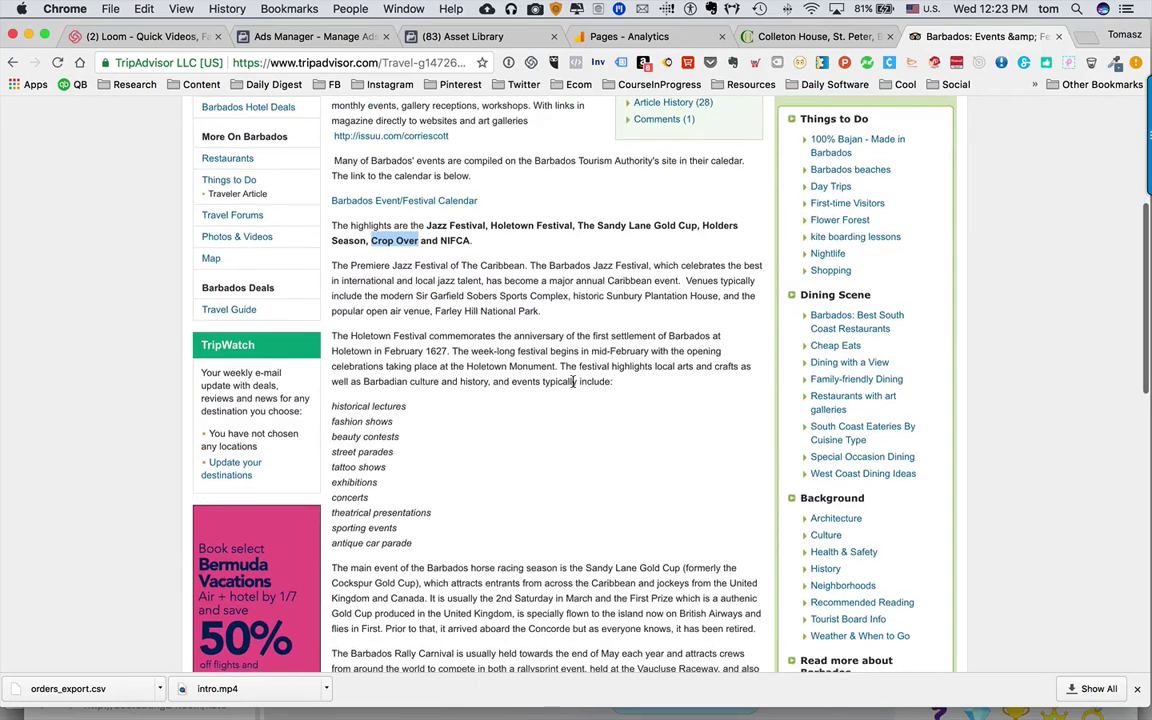